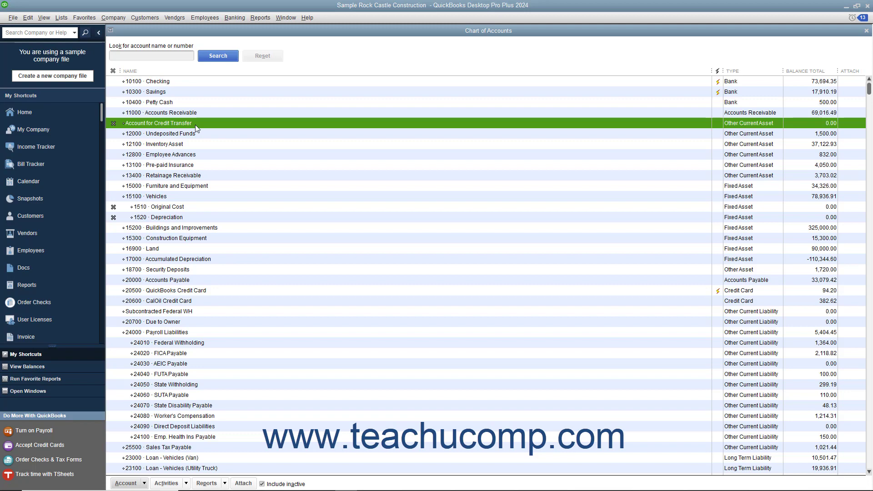
Review the register of the inactive Account for Credit Transfer from the chart of accounts, and close it
double_click(195, 123)
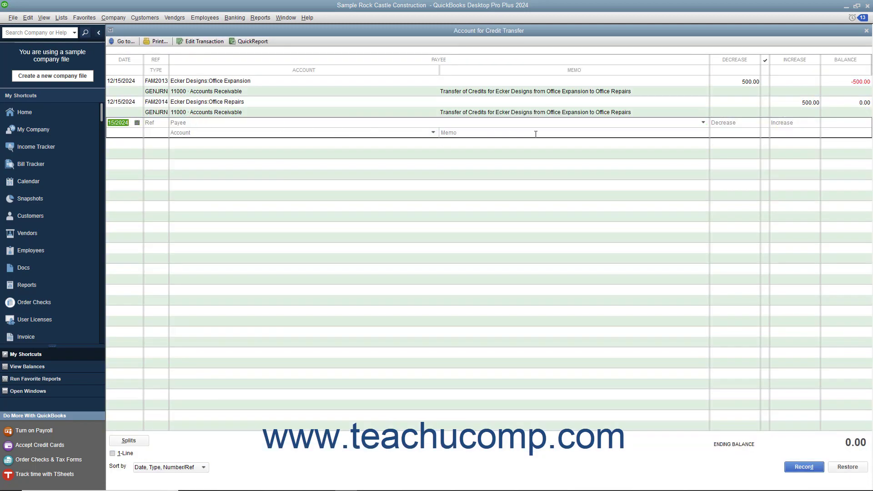
click(865, 31)
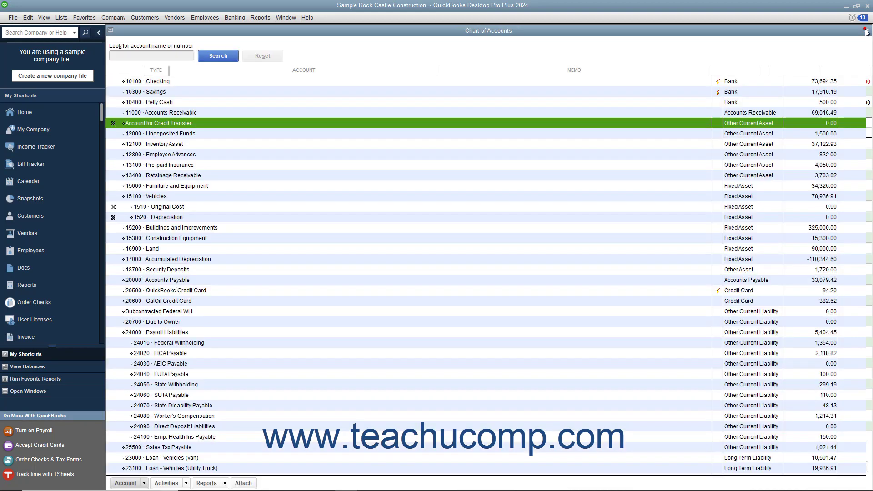
Make Account for Credit Transfer active again, and hide inactive accounts in the chart of accounts before closing it
click(114, 123)
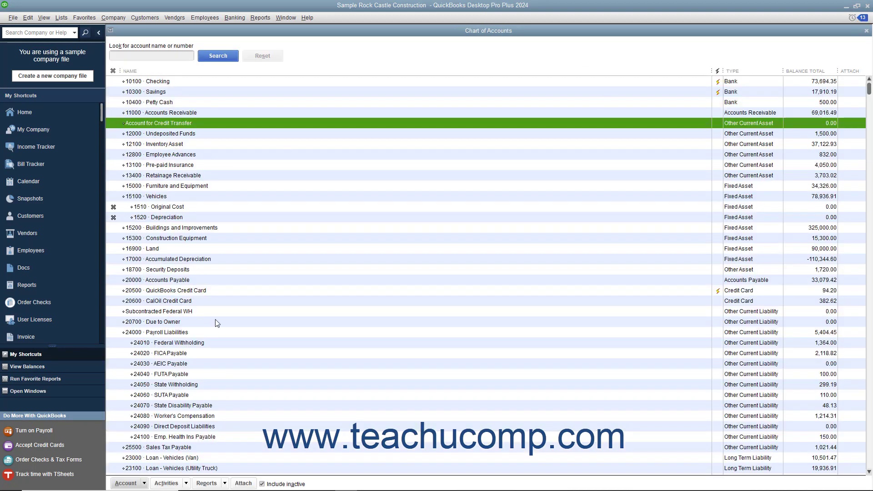
click(262, 483)
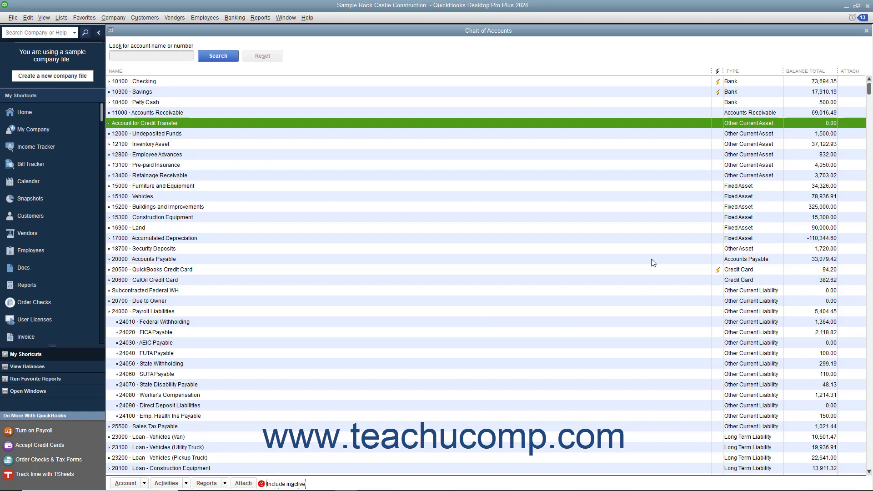
click(865, 30)
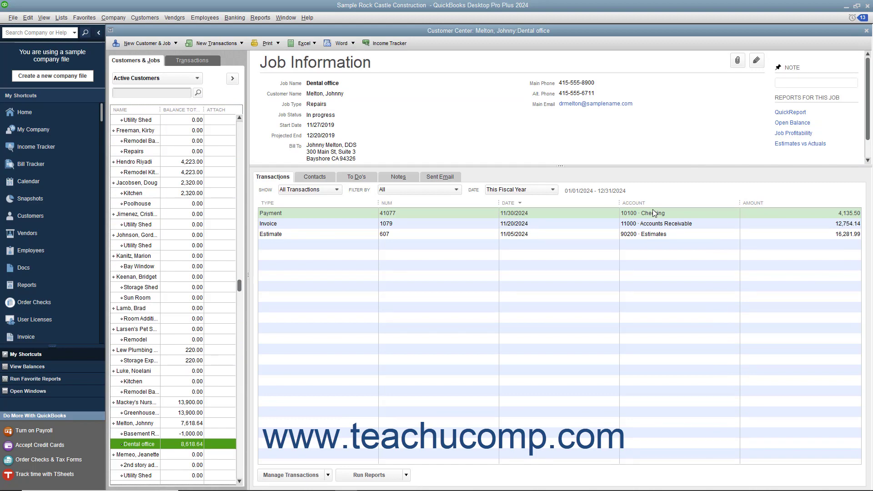
Start a general journal entry whose first line debits 11000 Accounts Receivable 1,000.00 for the customer's Basement Remodel job
click(122, 20)
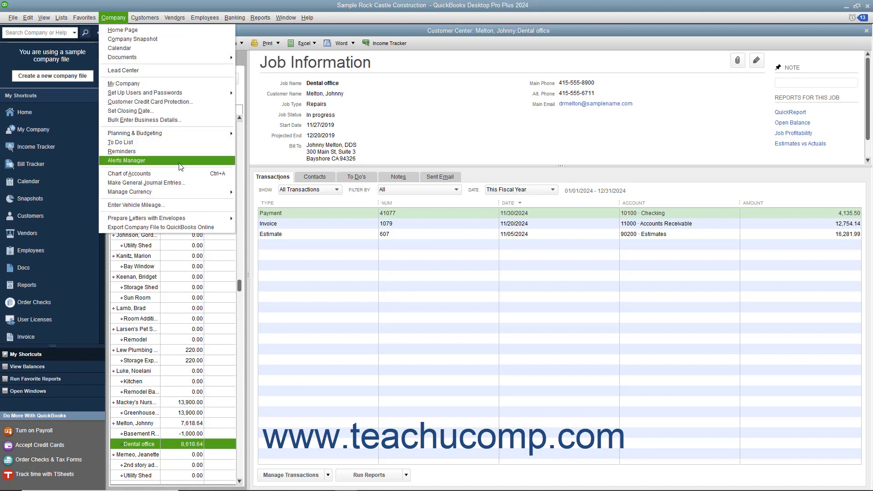
click(181, 182)
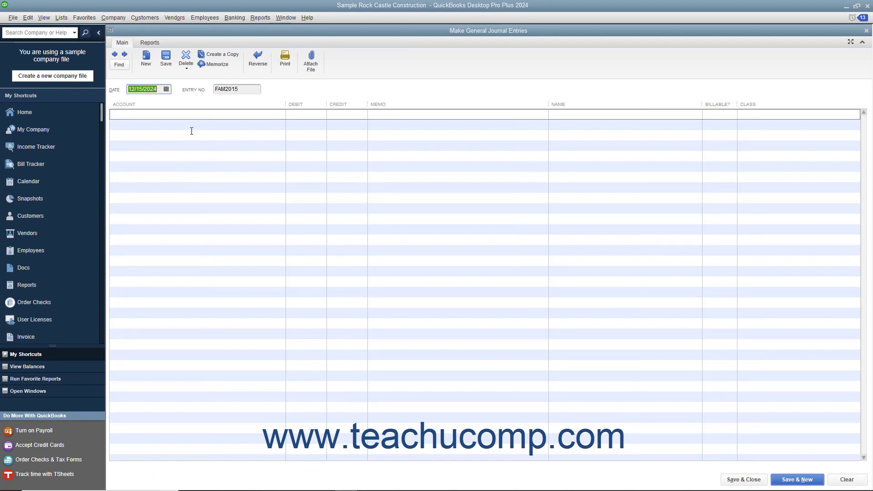
click(199, 114)
click(279, 113)
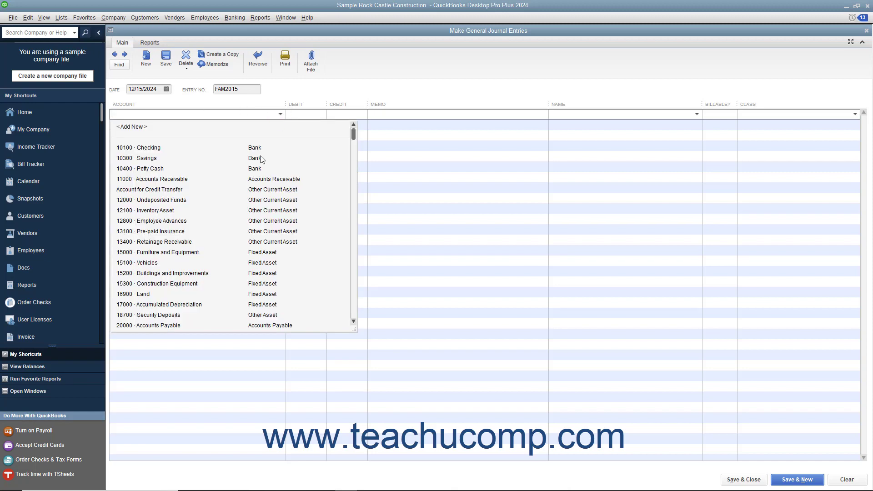
click(219, 182)
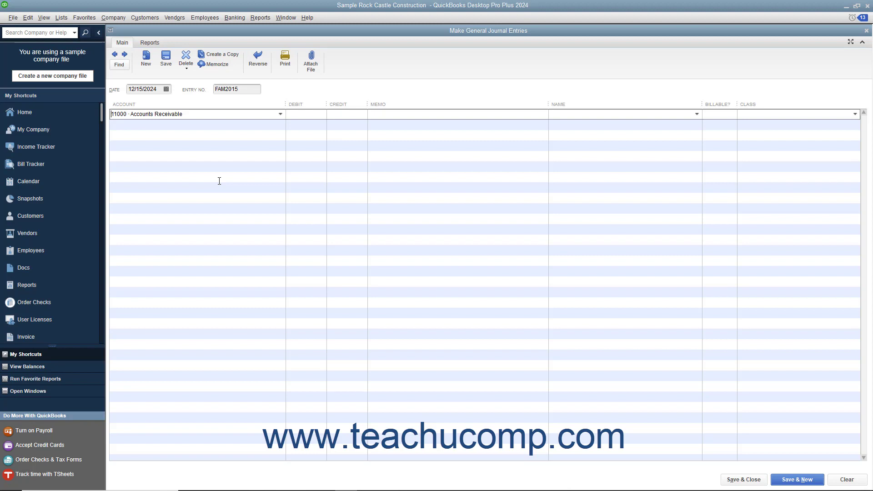
click(301, 113)
text(1000)
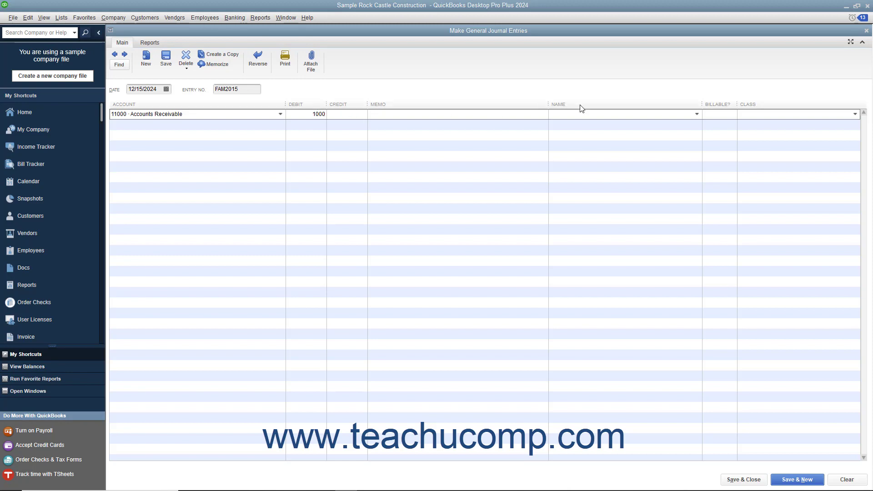
click(696, 113)
scroll(617, 245, down, 20)
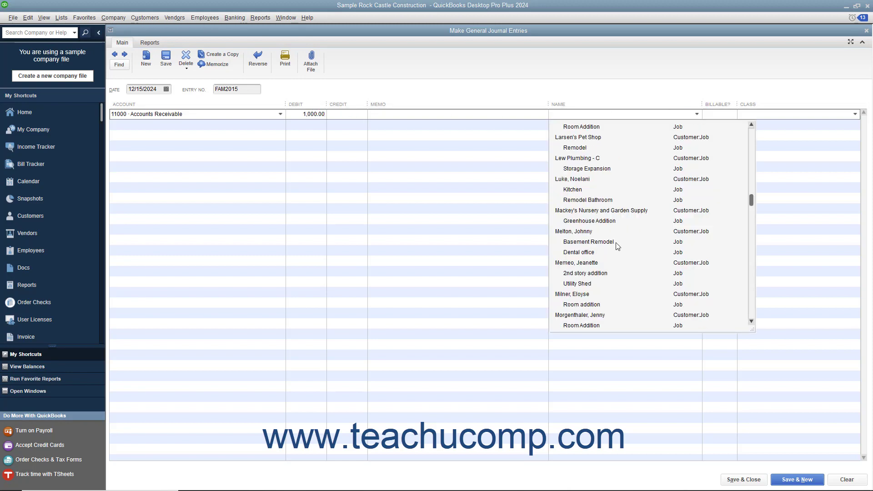
click(616, 242)
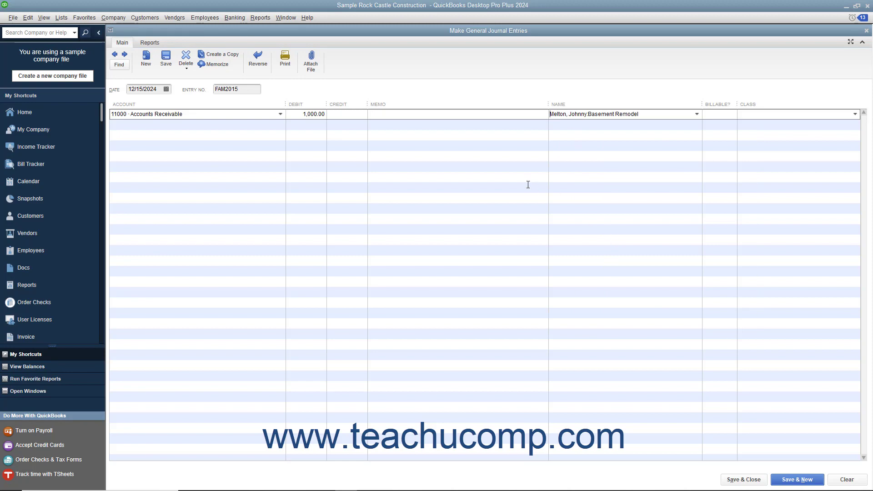
Credit 1,000.00 to Account for Credit Transfer on the journal entry's second line, and save and close the entry
click(269, 124)
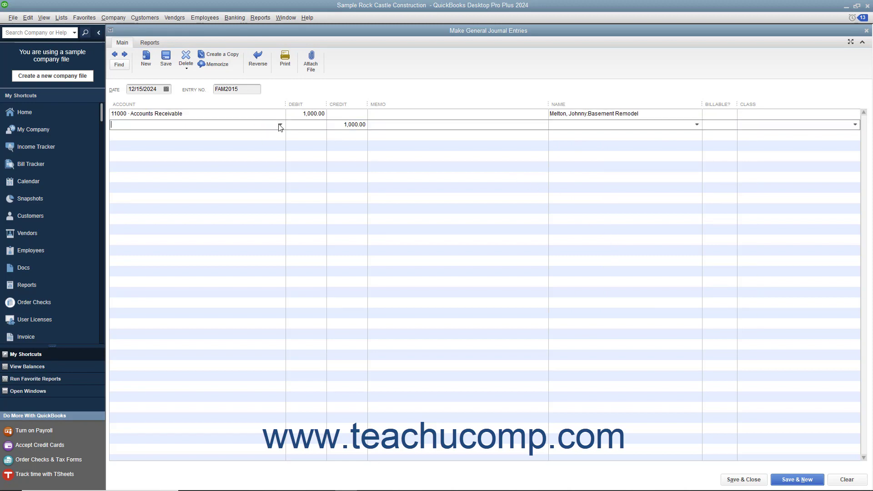
click(279, 124)
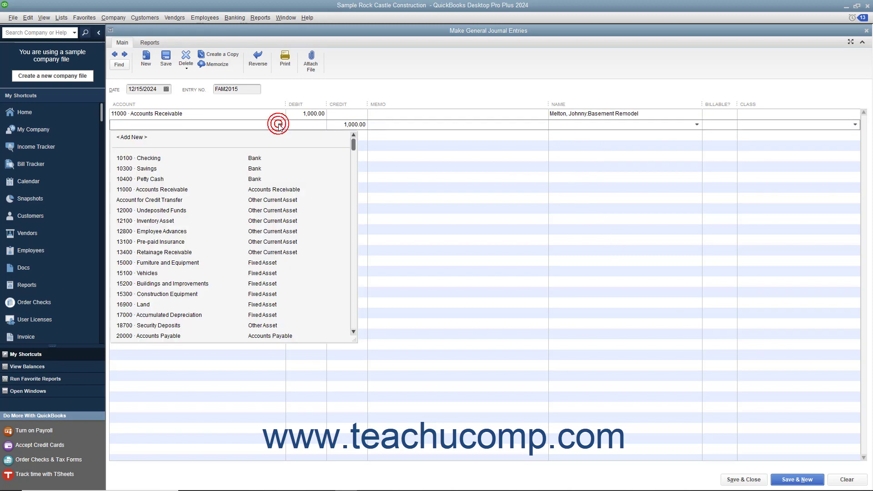
click(182, 200)
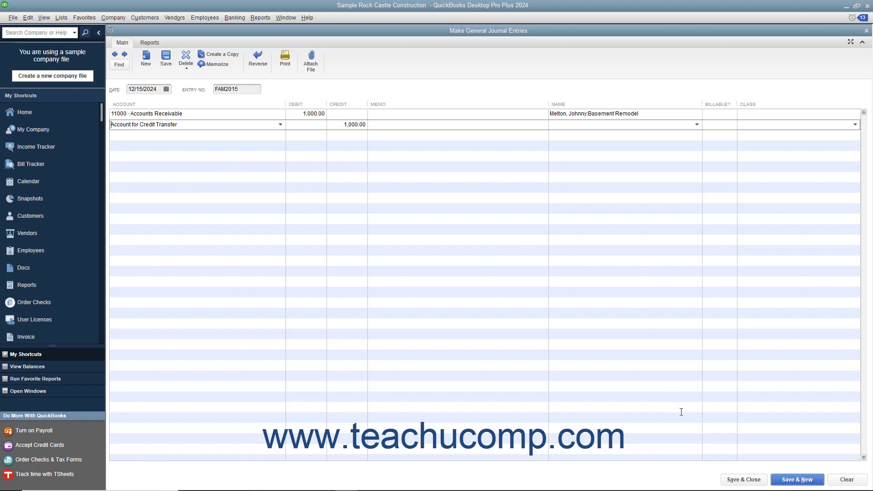
click(743, 479)
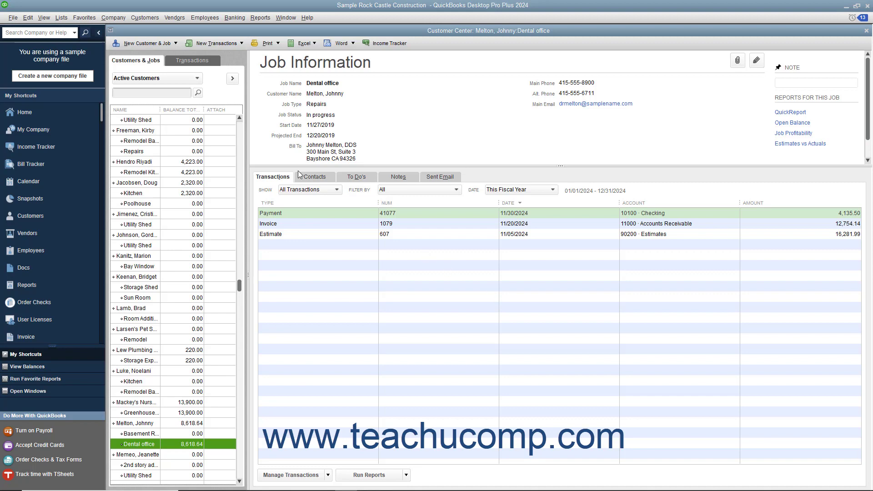
Apply the Basement Remodel job's existing 1,000.00 payment to journal entry FAM2015, and save and close the payment
click(145, 17)
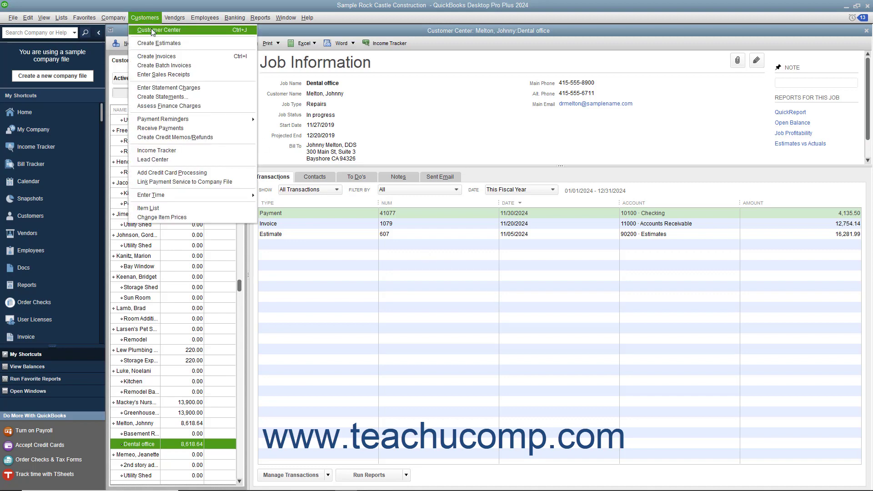
click(152, 29)
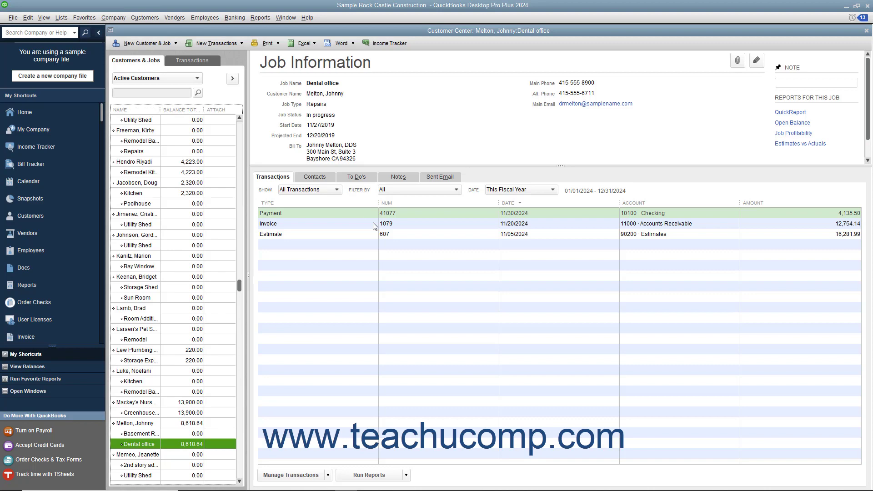
click(152, 434)
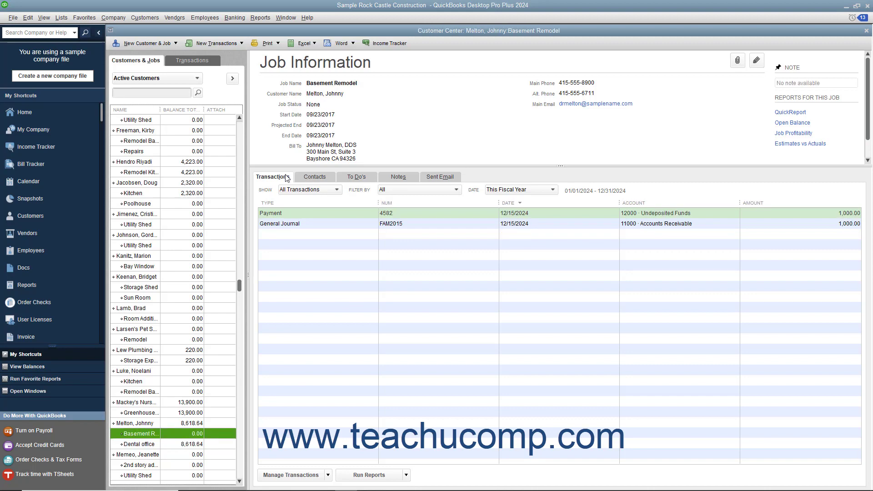
click(276, 180)
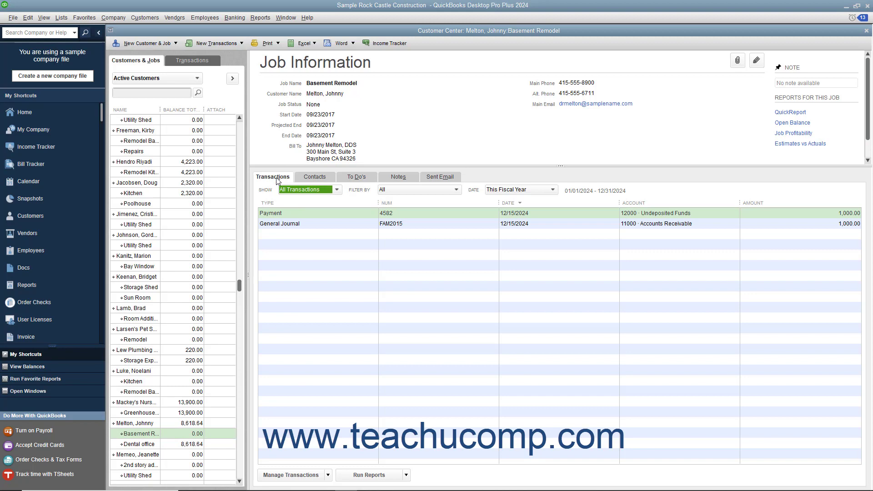
double_click(297, 214)
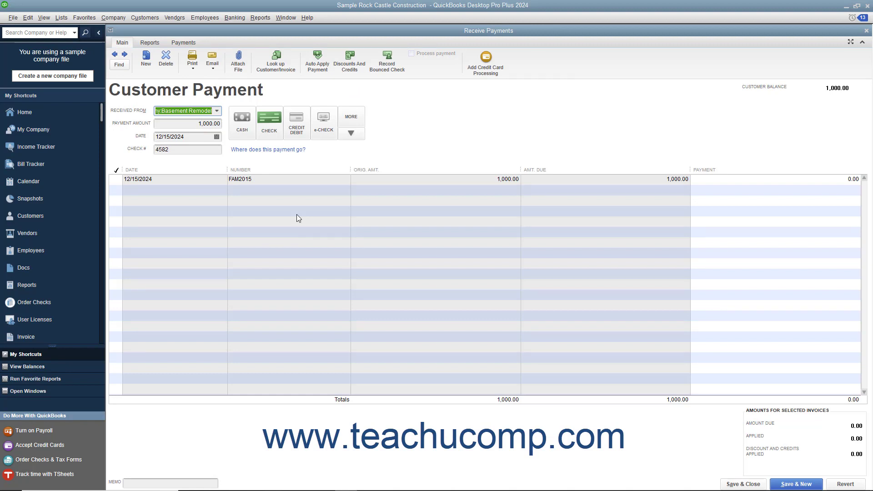
click(117, 180)
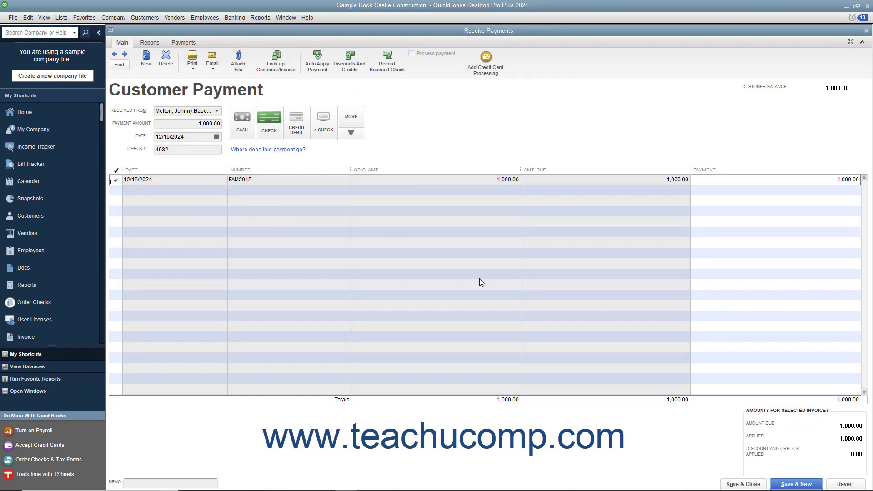
click(731, 484)
click(403, 152)
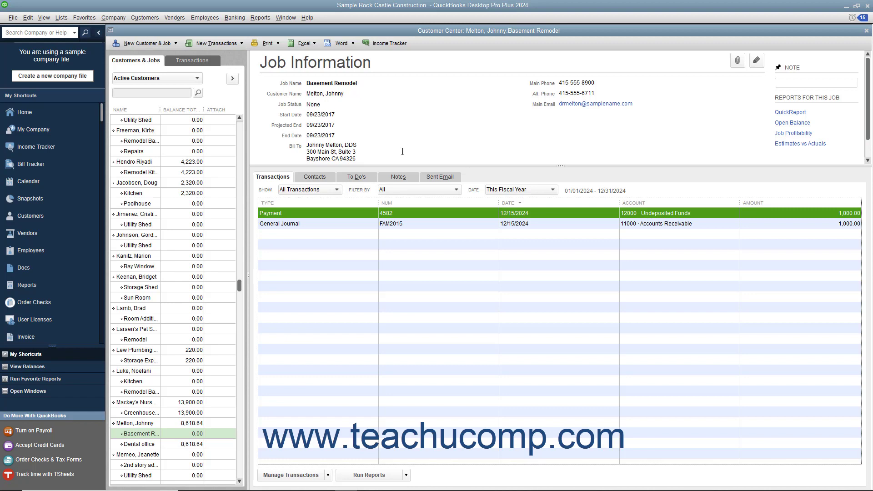
Start another general journal entry whose first line credits 11000 Accounts Receivable 1,000.00 for the customer's Dental office job
click(113, 21)
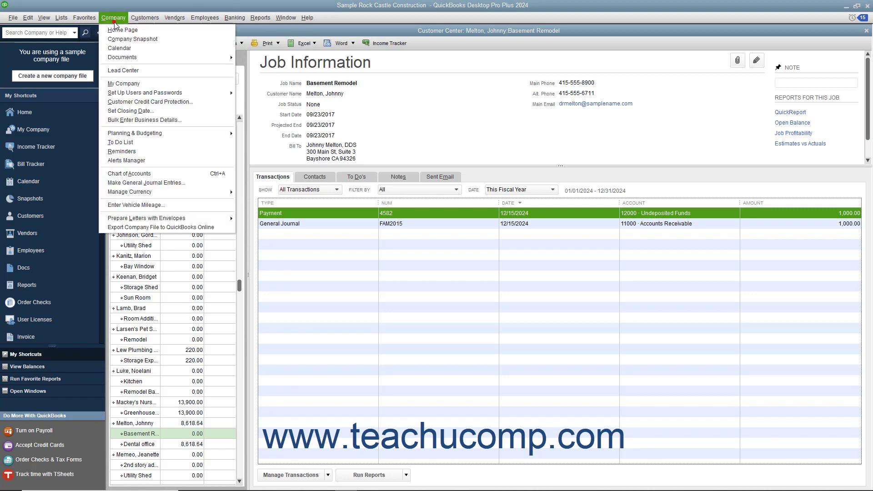
click(167, 183)
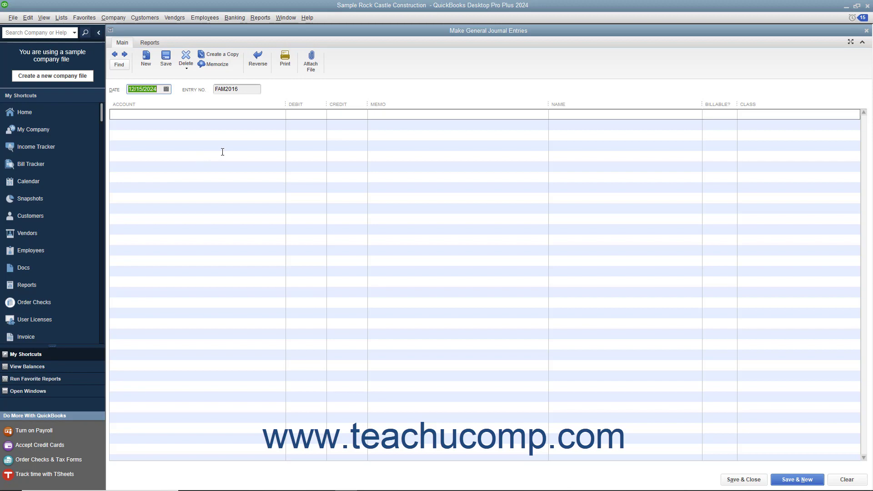
click(272, 116)
click(280, 113)
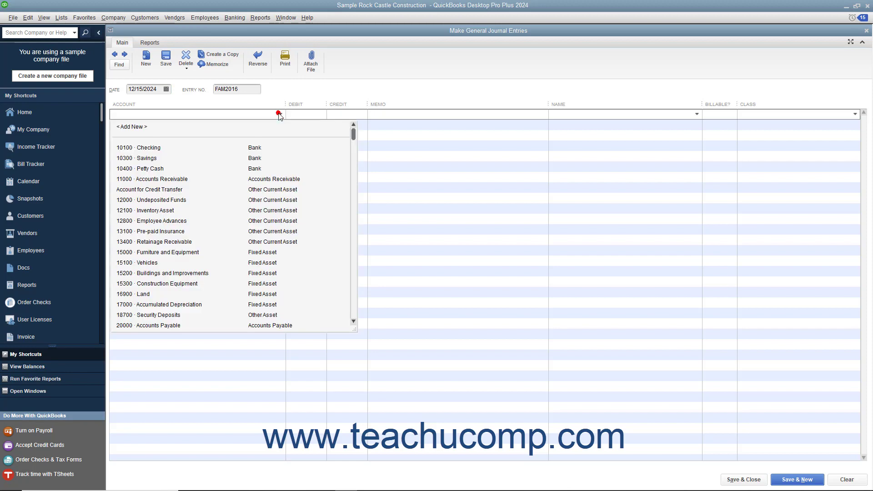
click(215, 178)
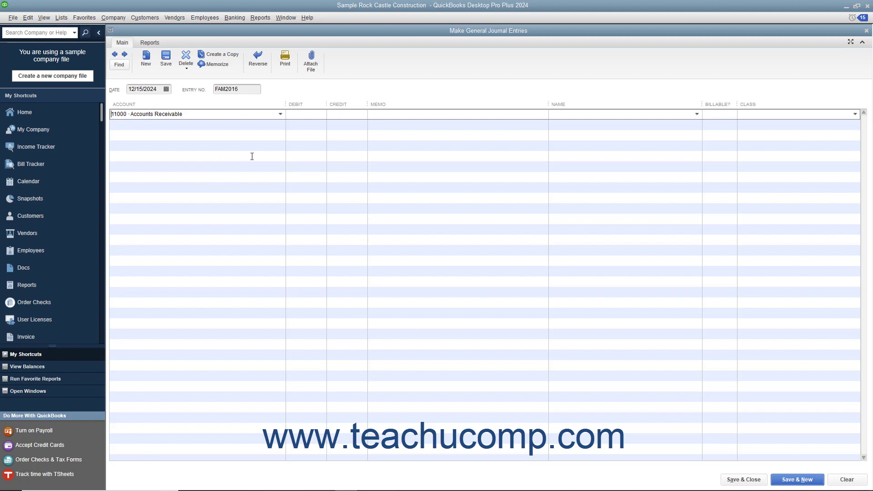
click(336, 113)
text(1000)
click(696, 113)
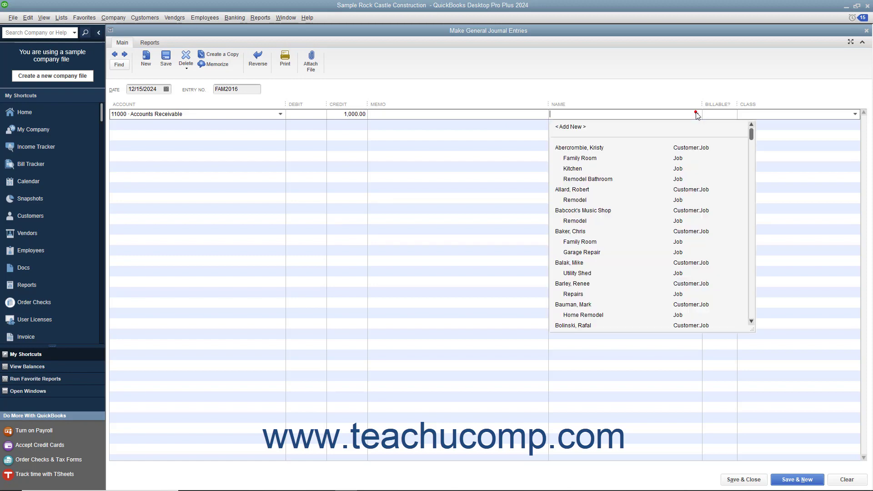
scroll(623, 236, down, 15)
click(598, 283)
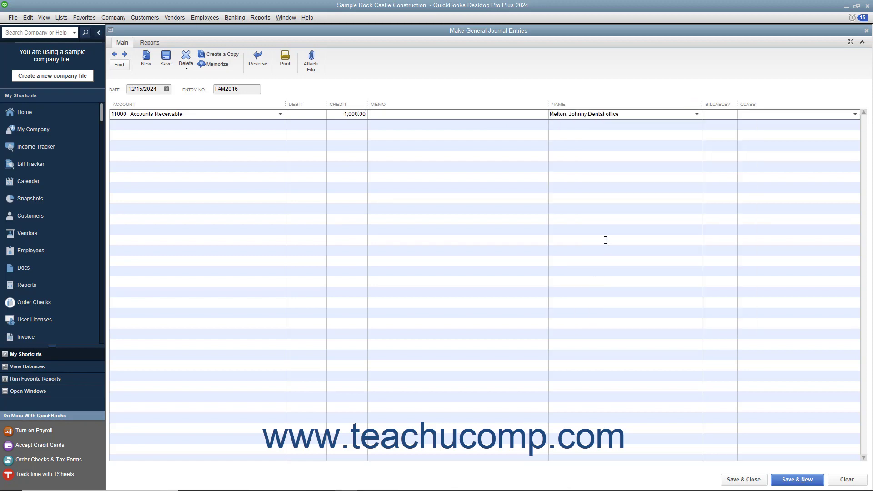
Debit 1,000.00 to Account for Credit Transfer on the second line, and save and close this Dental office journal entry
click(261, 125)
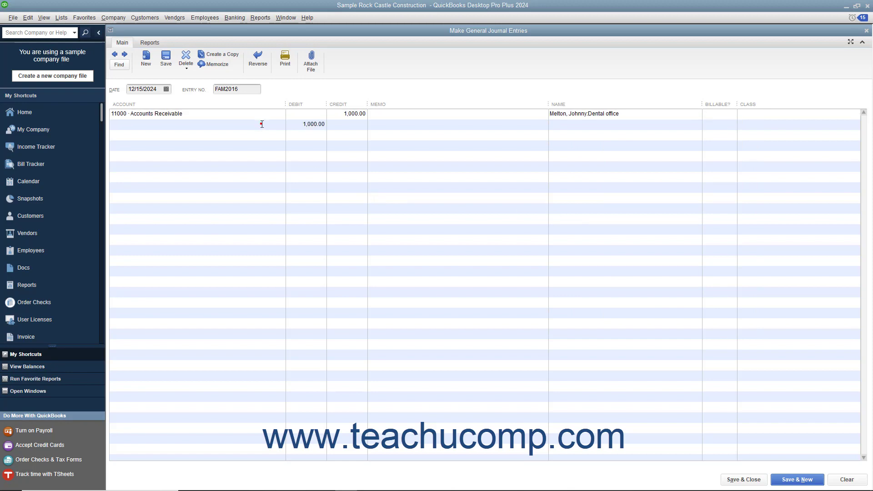
click(280, 125)
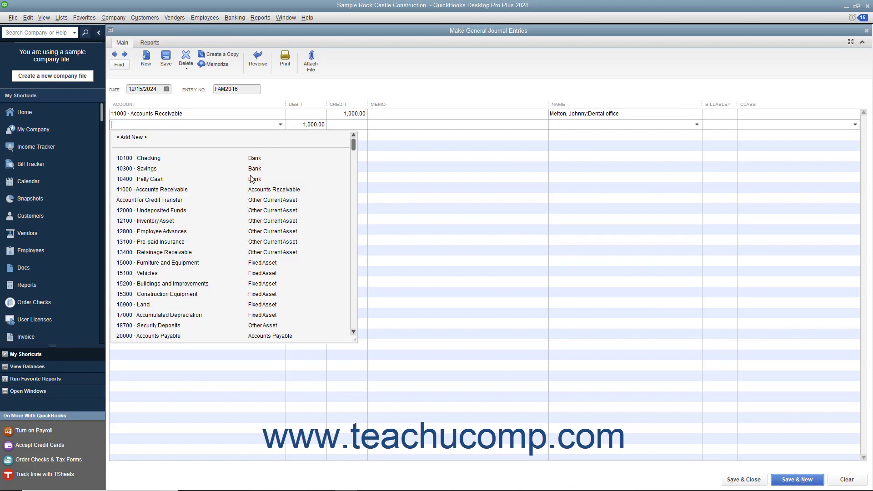
click(187, 200)
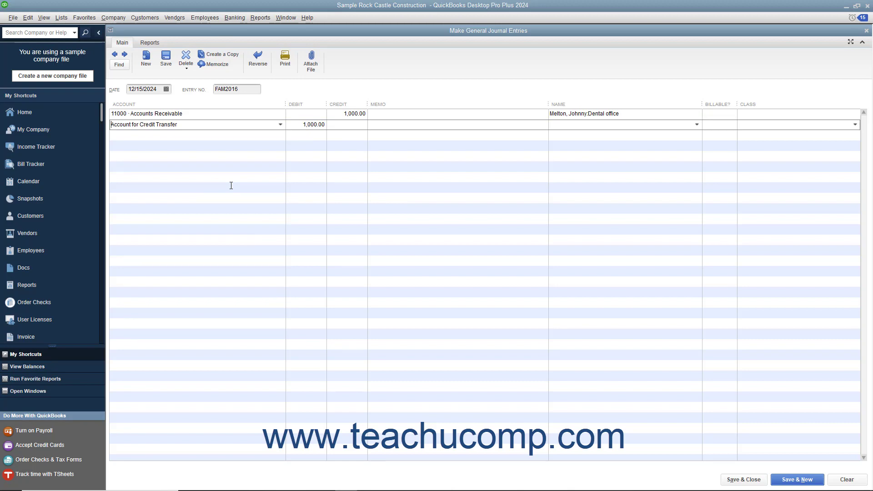
click(296, 125)
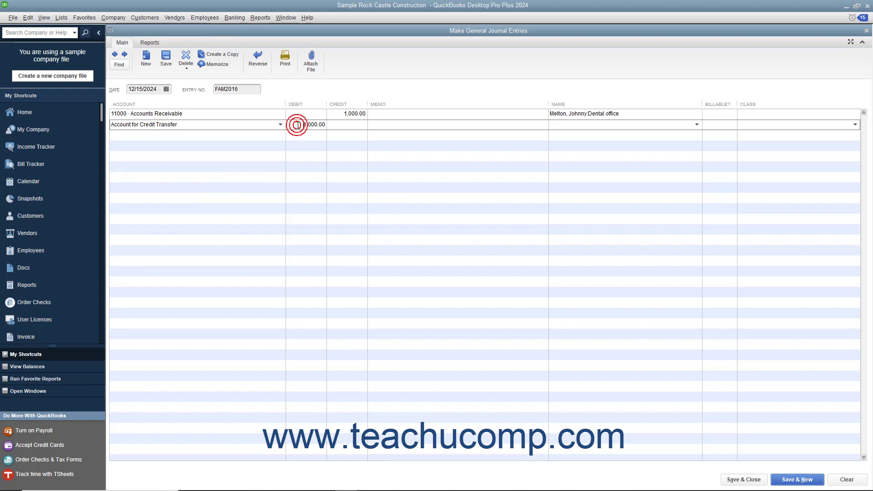
click(741, 480)
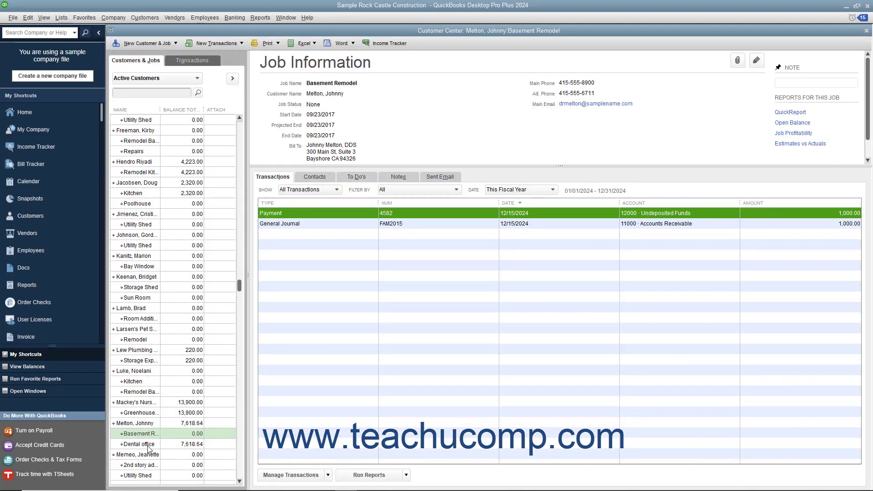
Examine the credits available for the Dental office job's invoice from a new customer payment, and close the payment without saving
click(148, 448)
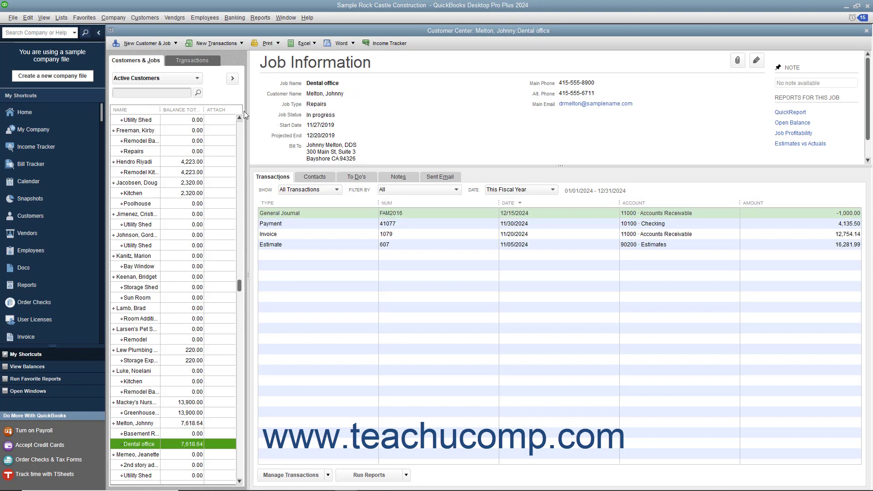
click(238, 45)
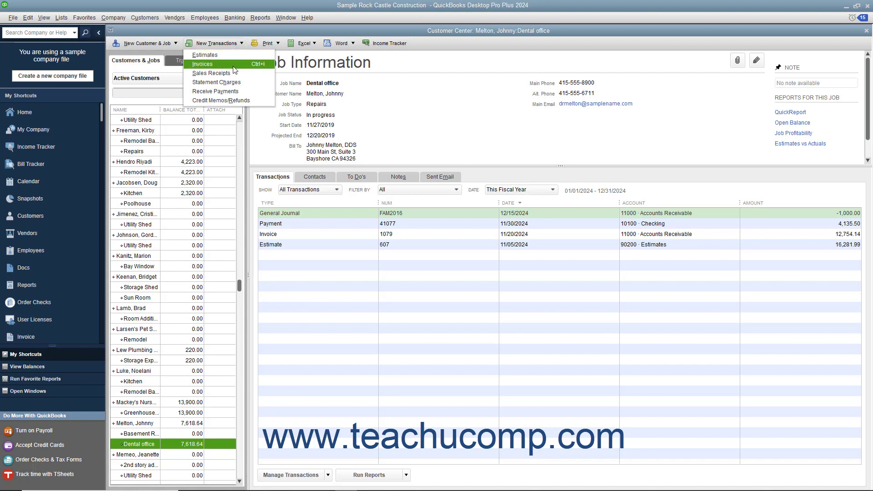
click(232, 92)
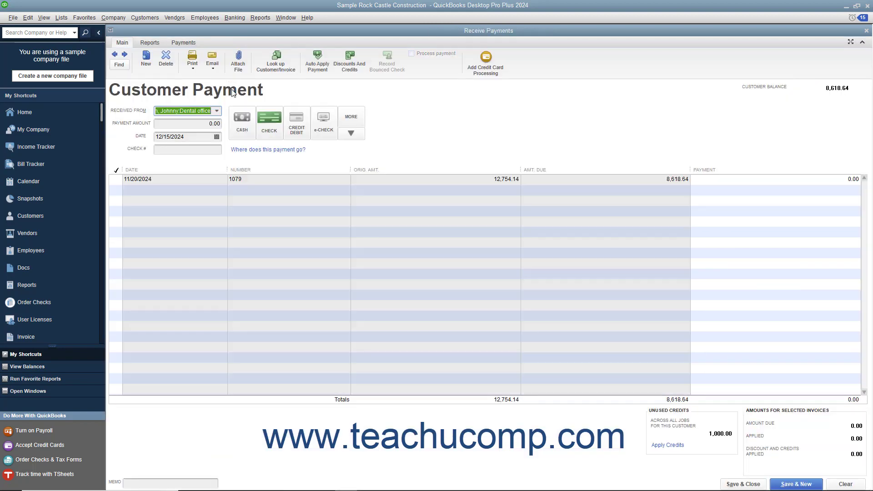
click(339, 70)
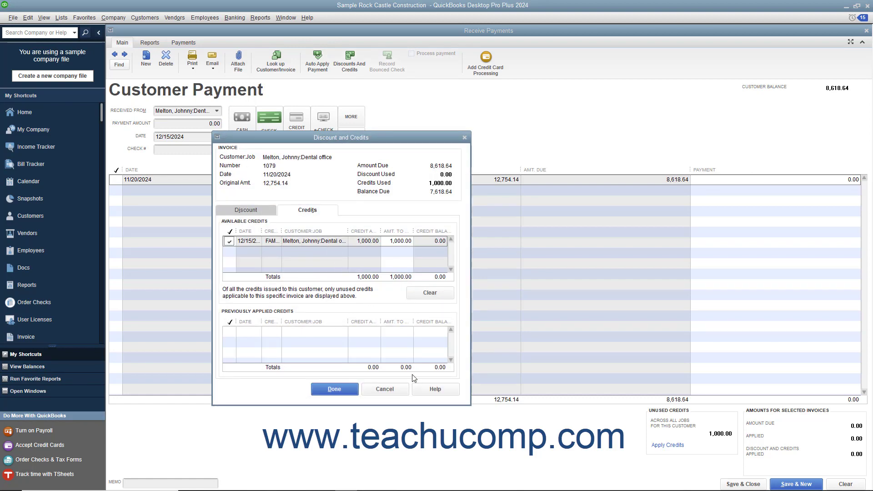
click(395, 389)
click(842, 483)
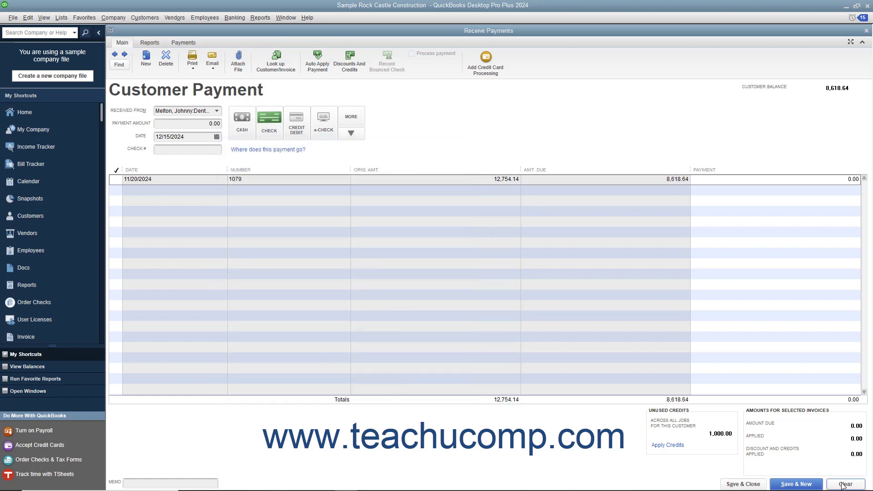
click(864, 32)
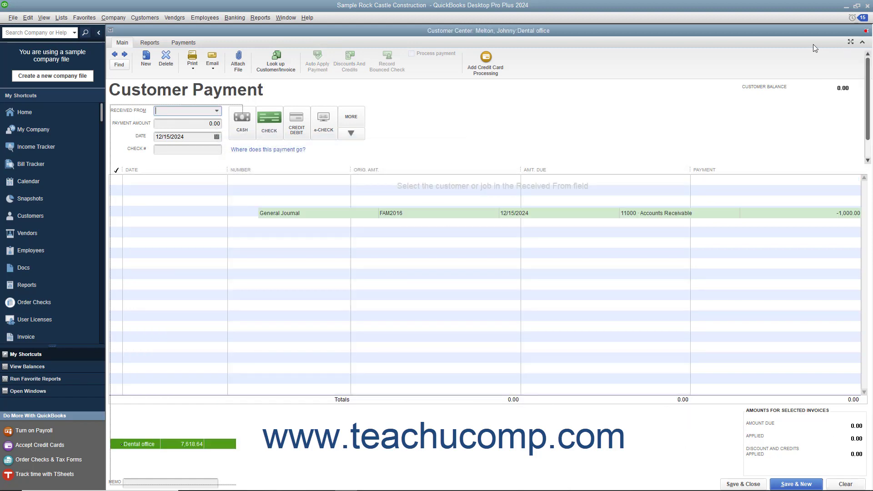